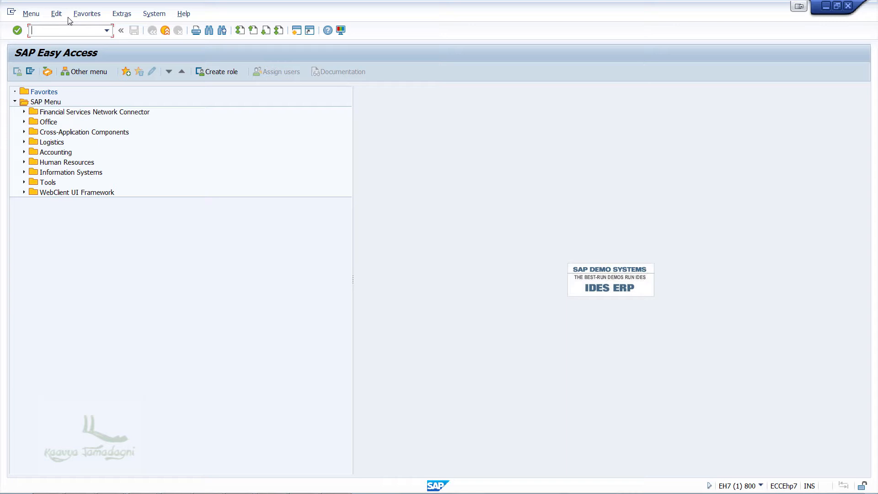
- Start transaction SPRO and display the SAP Reference IMG
{"action": "left_click", "coordinate": [59, 27]}
{"action": "type", "text": "spro"}
{"action": "key", "text": "Return"}
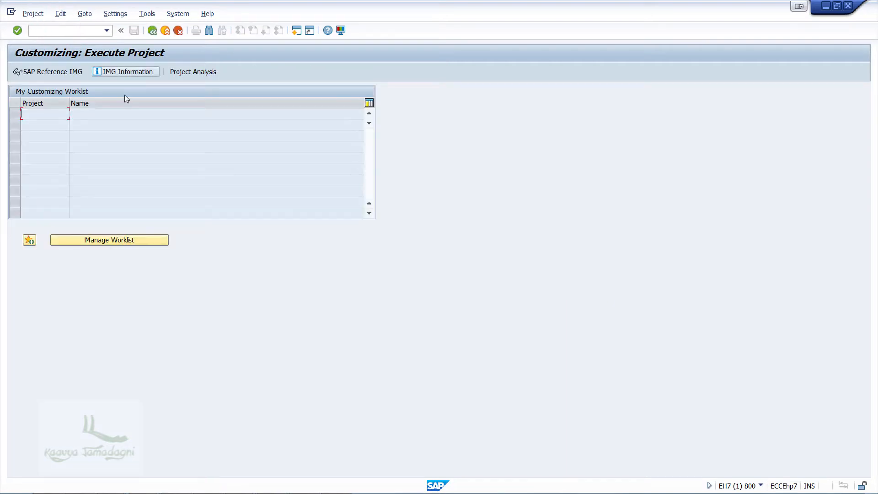
{"action": "left_click", "coordinate": [68, 77]}
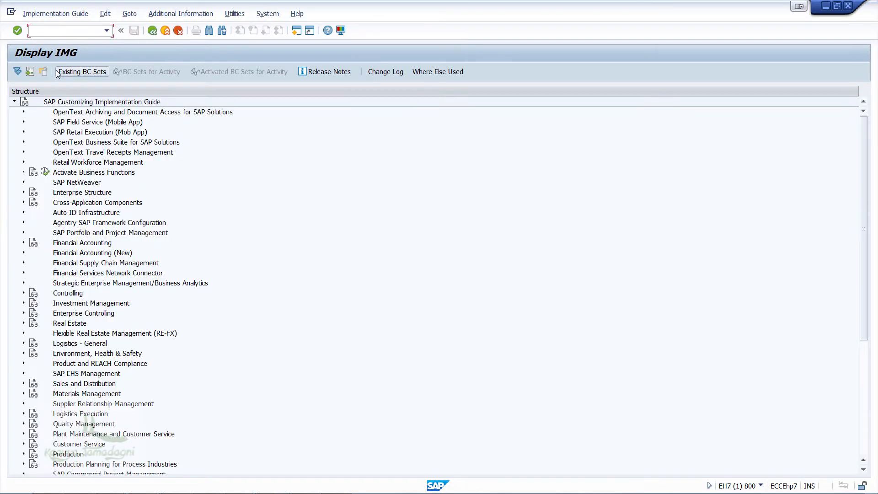
- Open the activity Define Screen Layout for Asset Master Data under Financial Accounting, Asset Accounting, Master Data, Screen Layout
{"action": "left_click", "coordinate": [24, 243]}
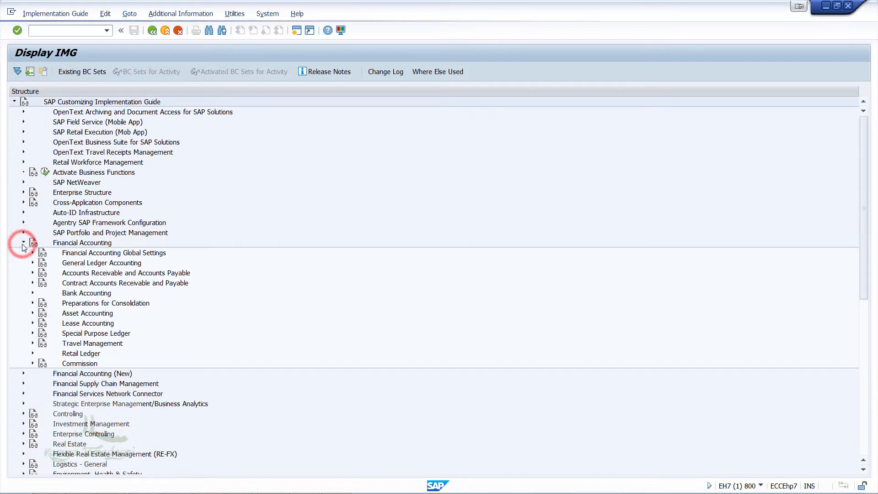
{"action": "left_click", "coordinate": [31, 314]}
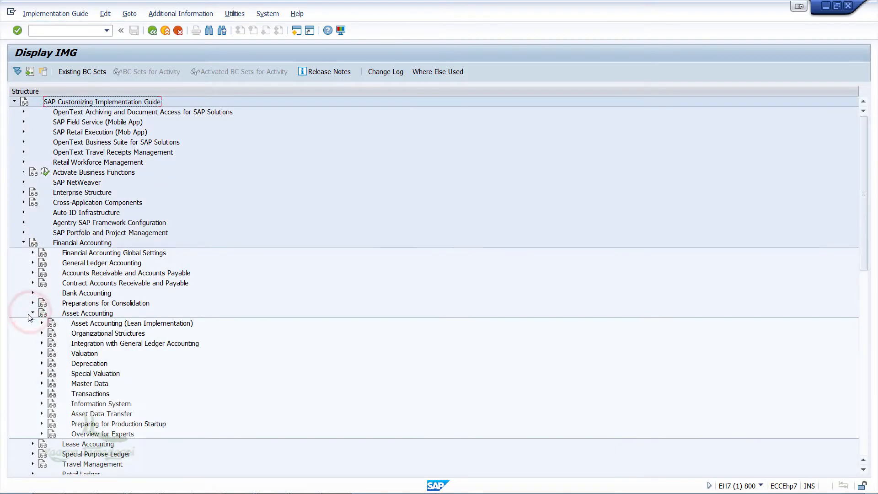
{"action": "left_click", "coordinate": [42, 384]}
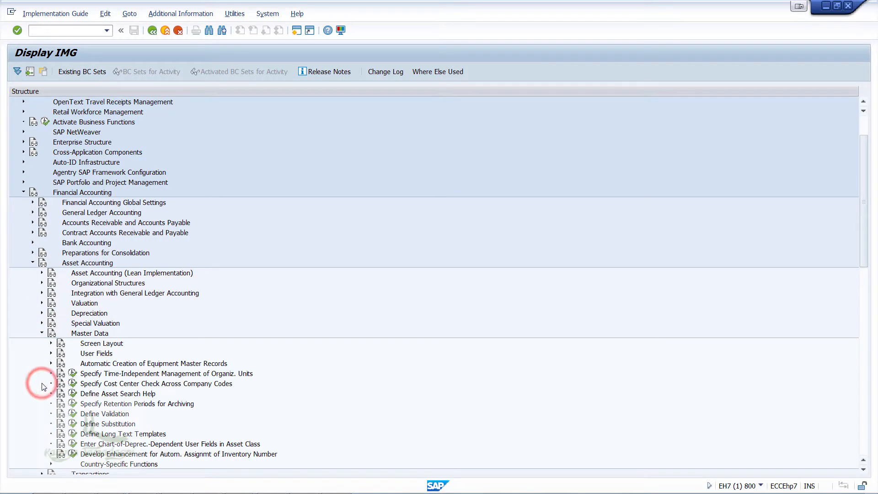
{"action": "left_click", "coordinate": [50, 343]}
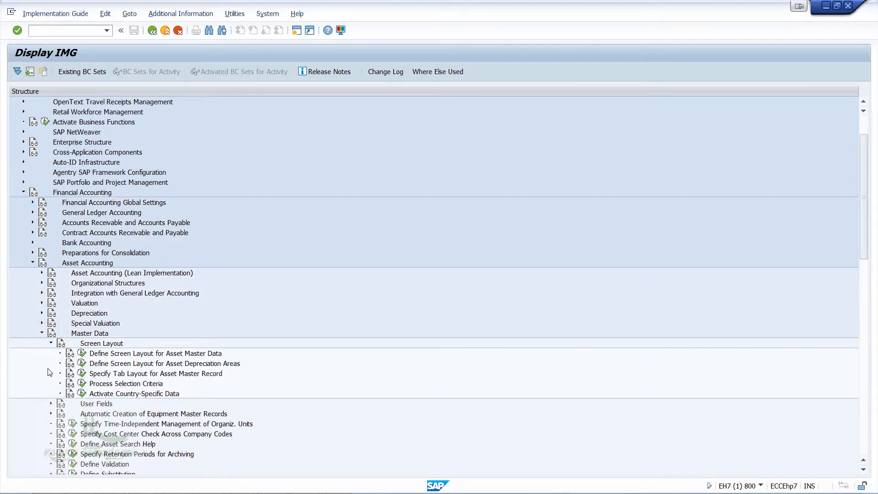
{"action": "left_click", "coordinate": [78, 352]}
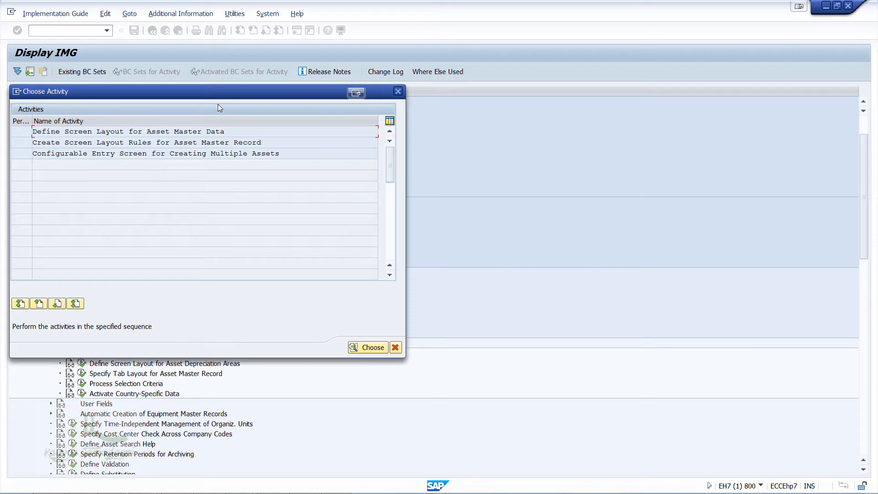
{"action": "left_click_drag", "start_coordinate": [218, 93], "coordinate": [216, 79]}
{"action": "left_click", "coordinate": [166, 117]}
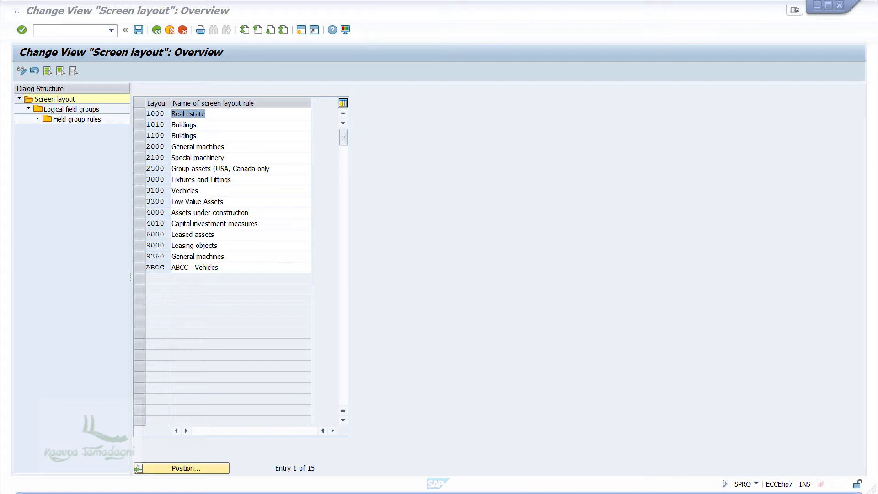
- Display the field group rules of screen layout ABCC for the logical field group Posting information
{"action": "left_click", "coordinate": [140, 268]}
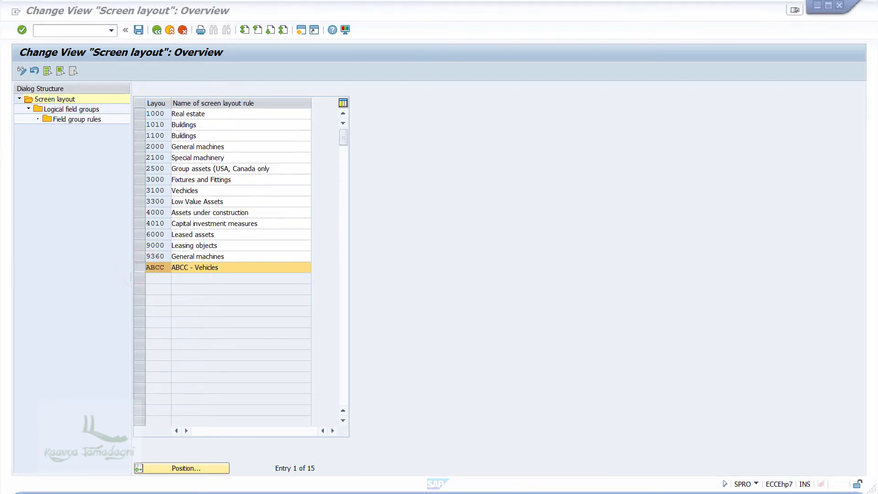
{"action": "double_click", "coordinate": [79, 111]}
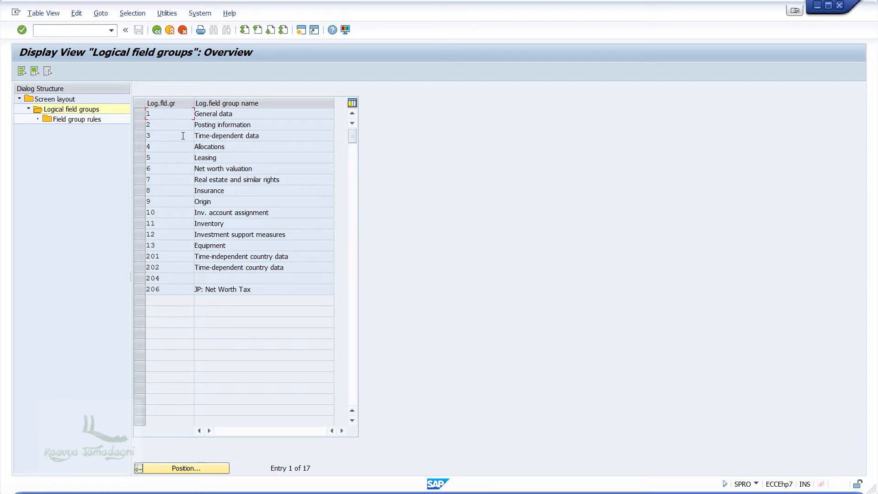
{"action": "left_click", "coordinate": [140, 126]}
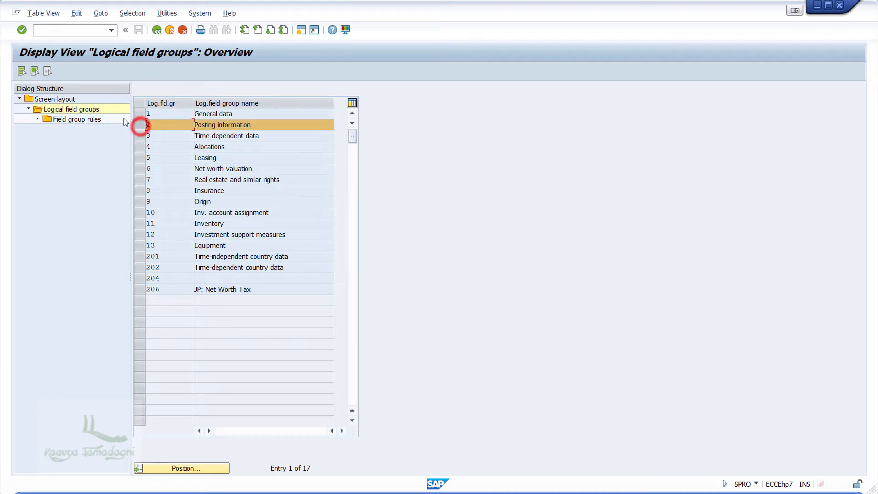
{"action": "left_click", "coordinate": [78, 119]}
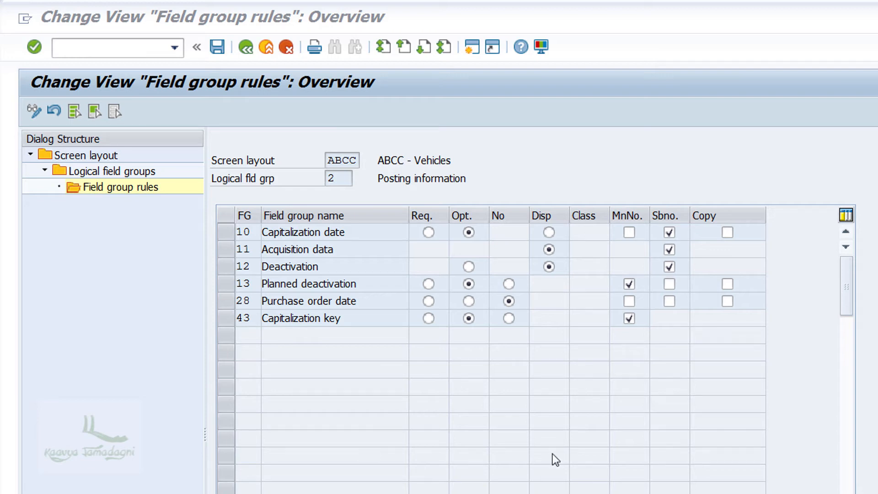
- Make Capitalization date a required field and save the rule under the proposed customizing request
{"action": "left_click", "coordinate": [427, 235]}
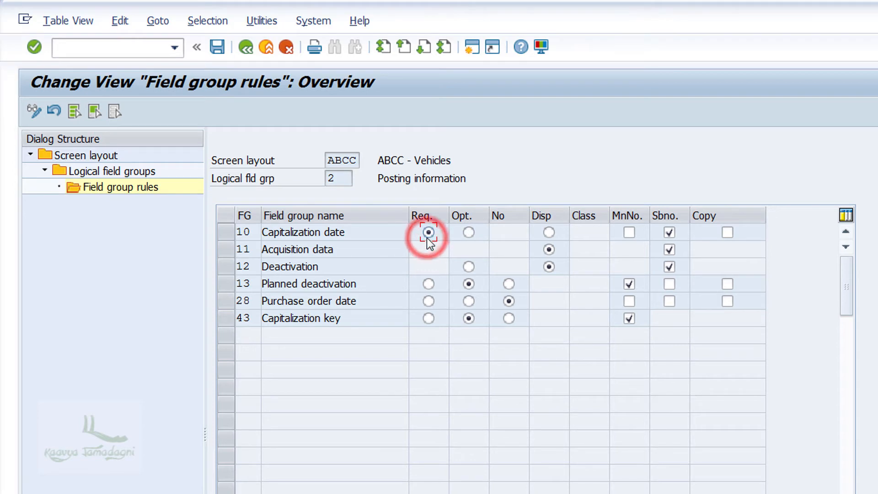
{"action": "left_click", "coordinate": [216, 47]}
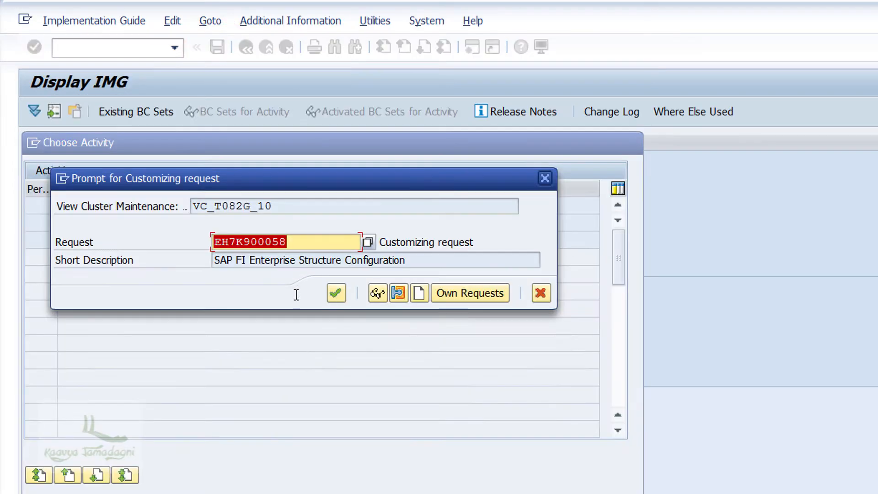
{"action": "left_click", "coordinate": [335, 293]}
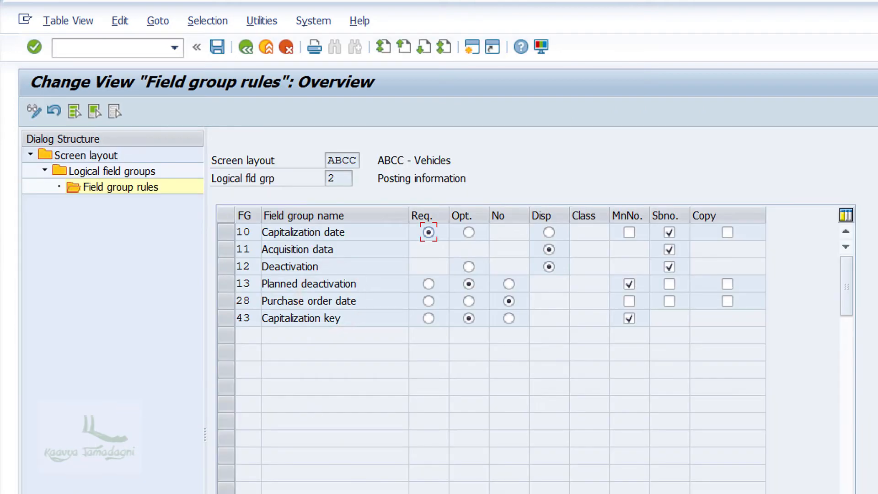
- Return to the logical field groups and display the field group rules for Time-dependent data
{"action": "left_click", "coordinate": [241, 45]}
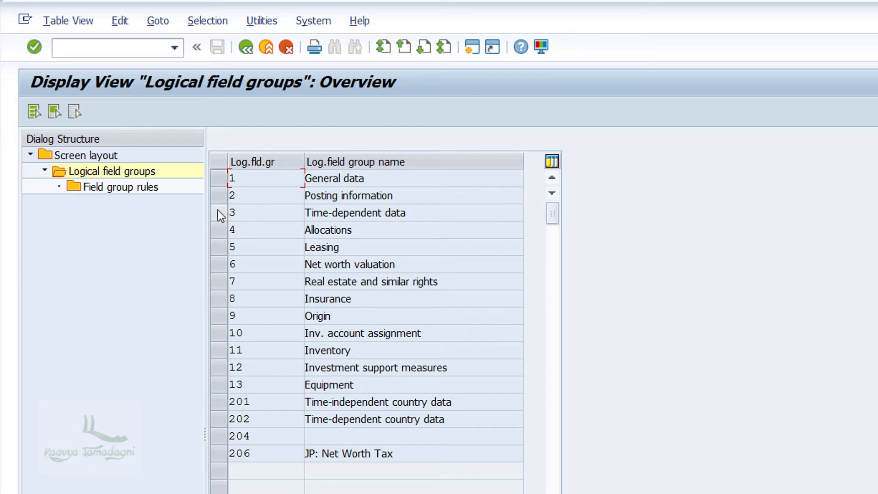
{"action": "left_click", "coordinate": [218, 212]}
{"action": "double_click", "coordinate": [126, 189]}
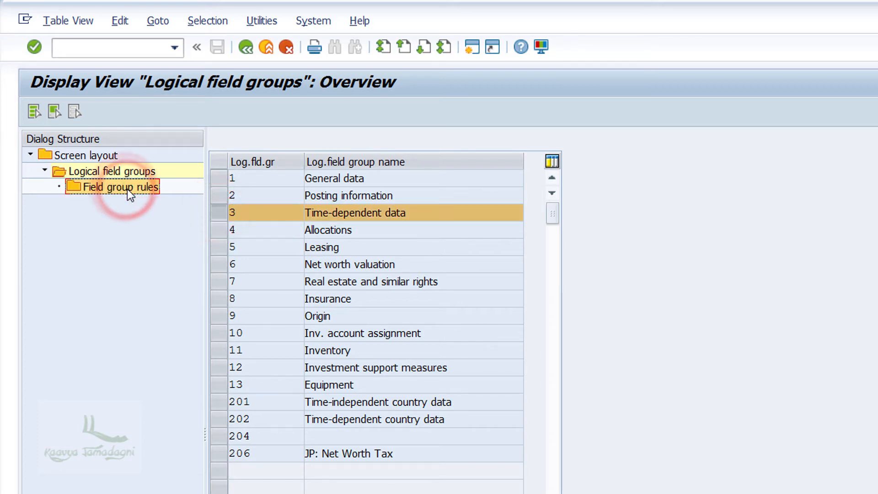
{"action": "double_click", "coordinate": [127, 188]}
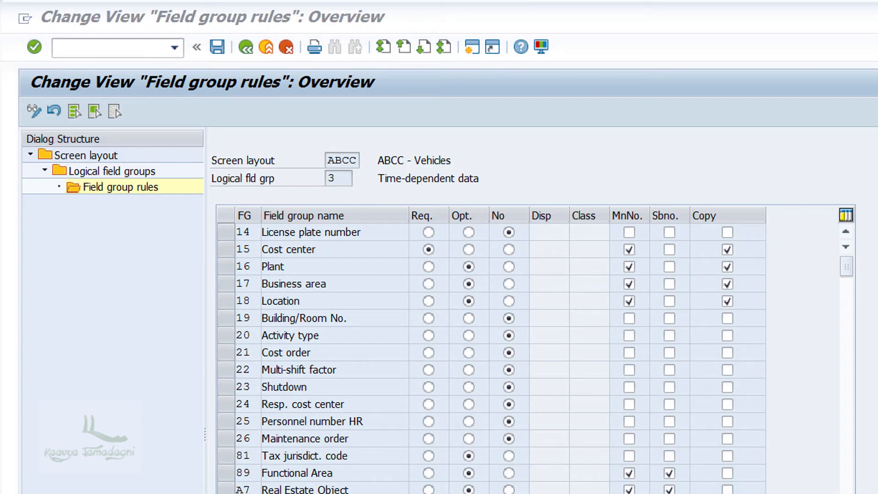
- Make Business area required and maintained at sub-number level as well, set Cost center to optional, and save the rules
{"action": "left_click", "coordinate": [427, 283]}
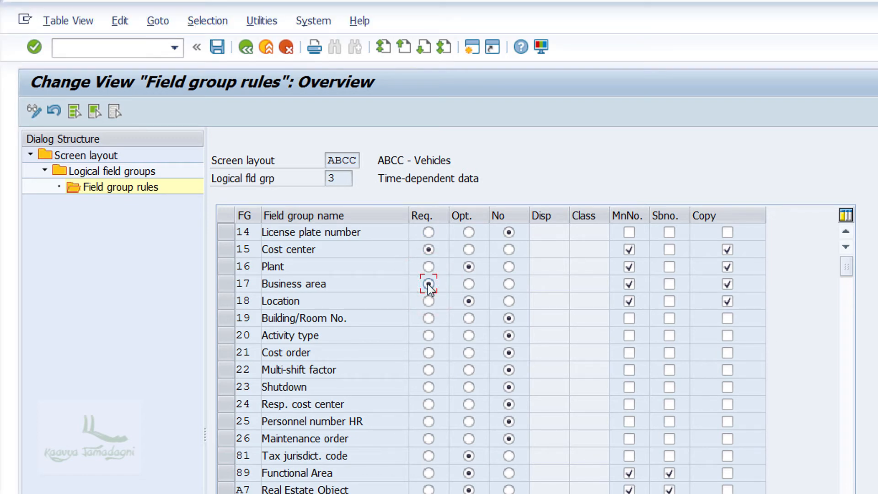
{"action": "left_click", "coordinate": [671, 284]}
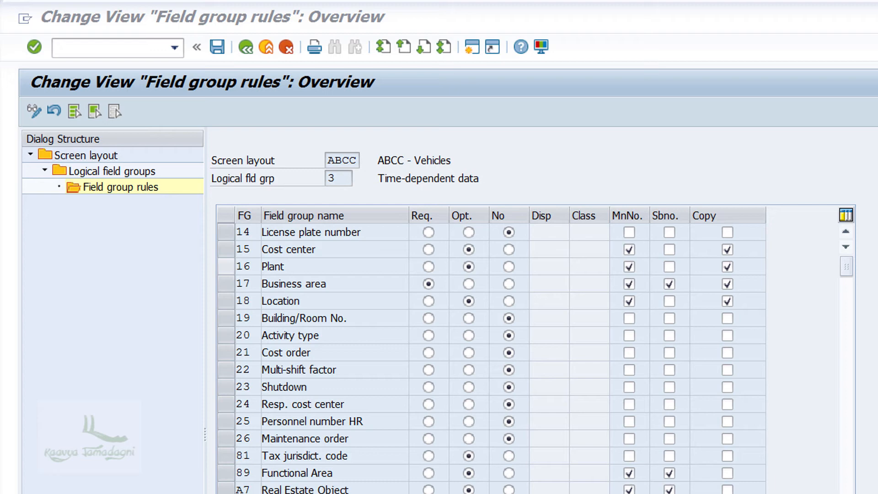
{"action": "left_click", "coordinate": [216, 46]}
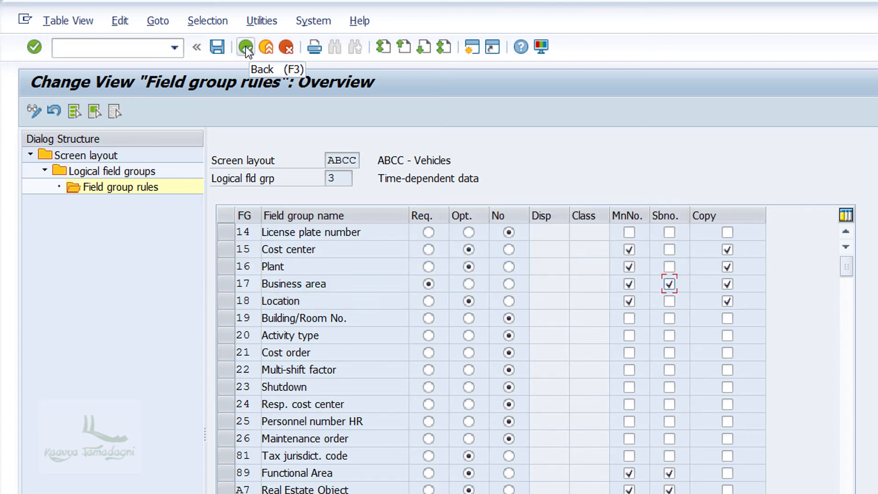
- Leave the asset master data layout and display the field group rules of screen layout 2000 in Define Screen Layout for Asset Depreciation Areas
{"action": "left_click", "coordinate": [246, 47]}
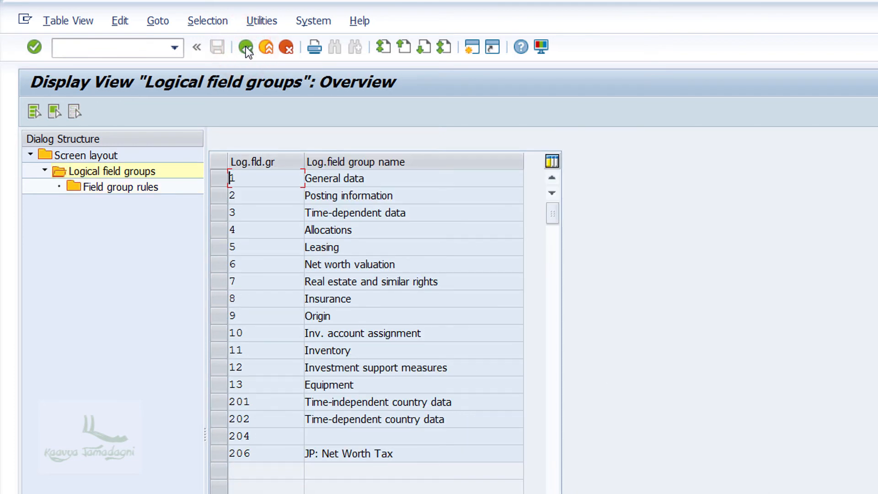
{"action": "left_click", "coordinate": [246, 46]}
{"action": "left_click", "coordinate": [246, 47]}
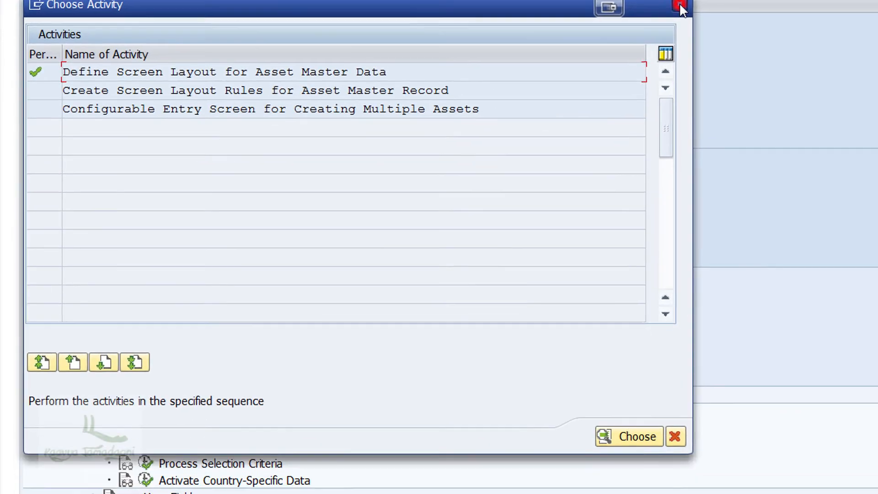
{"action": "left_click", "coordinate": [630, 143]}
{"action": "left_click", "coordinate": [355, 202]}
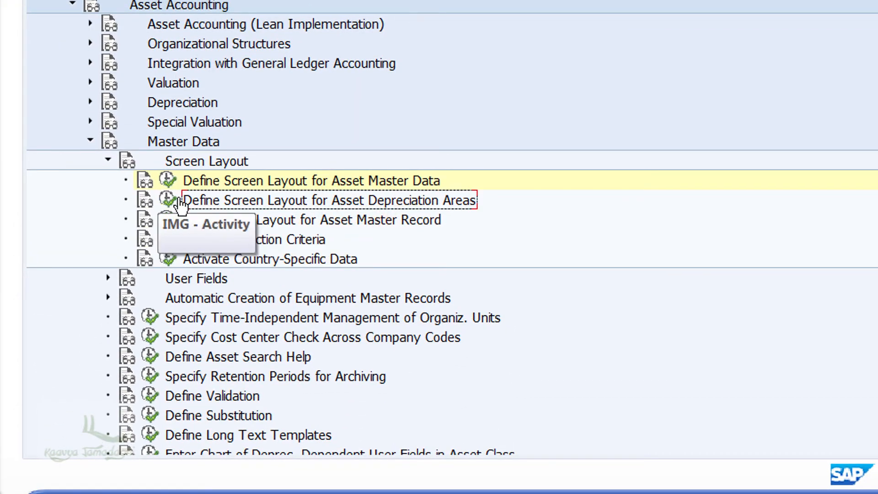
{"action": "left_click", "coordinate": [166, 202]}
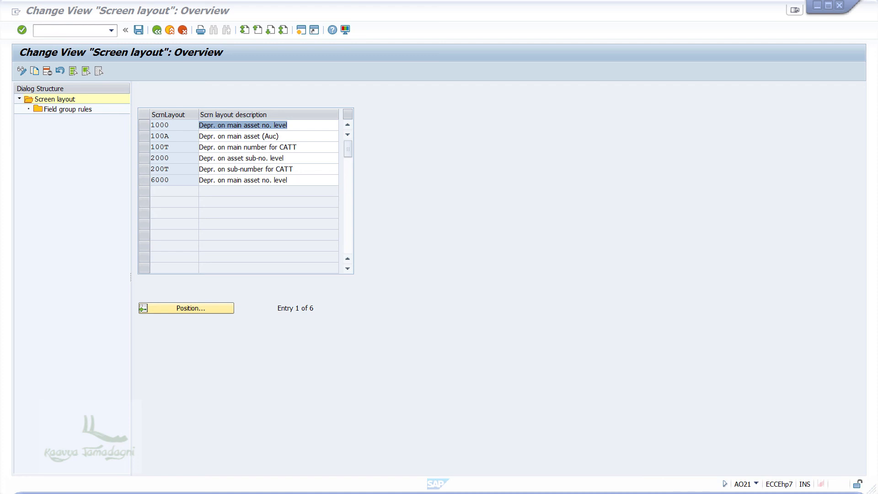
{"action": "left_click", "coordinate": [144, 158]}
{"action": "double_click", "coordinate": [75, 109]}
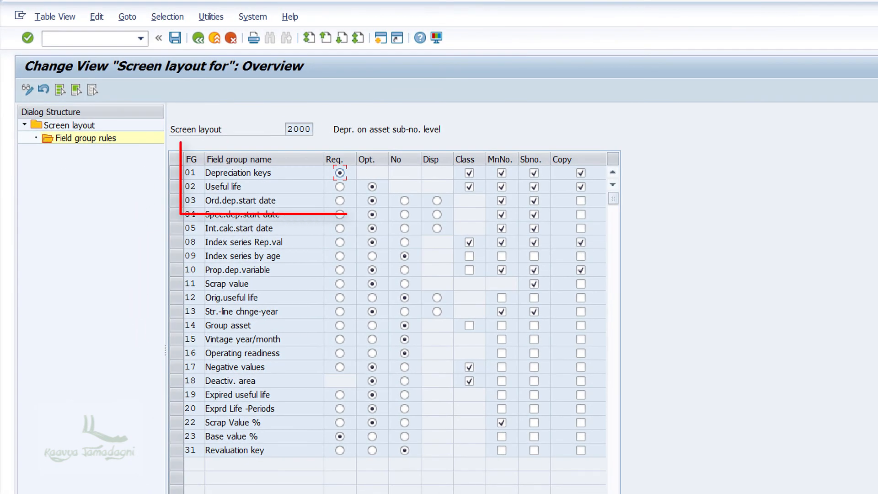
- Make Useful life and Ord.dep.start date required, set Base value % to No, and save under the proposed customizing request
{"action": "left_click", "coordinate": [340, 187]}
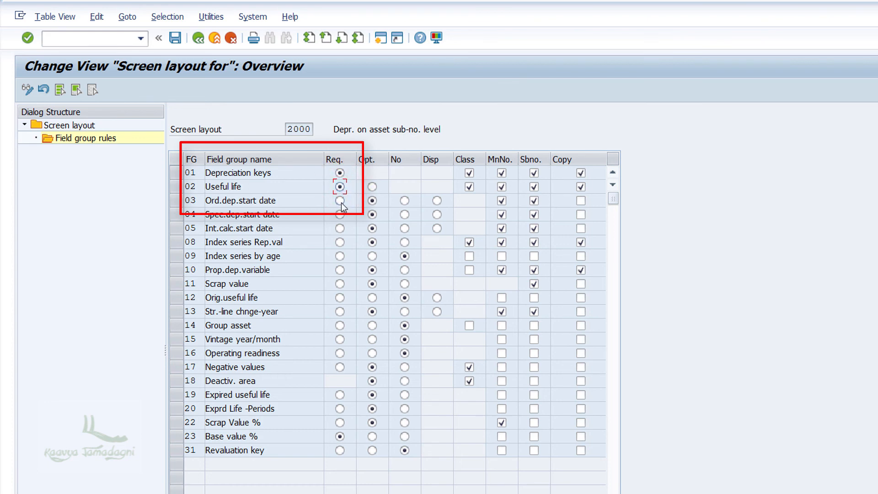
{"action": "left_click", "coordinate": [339, 200]}
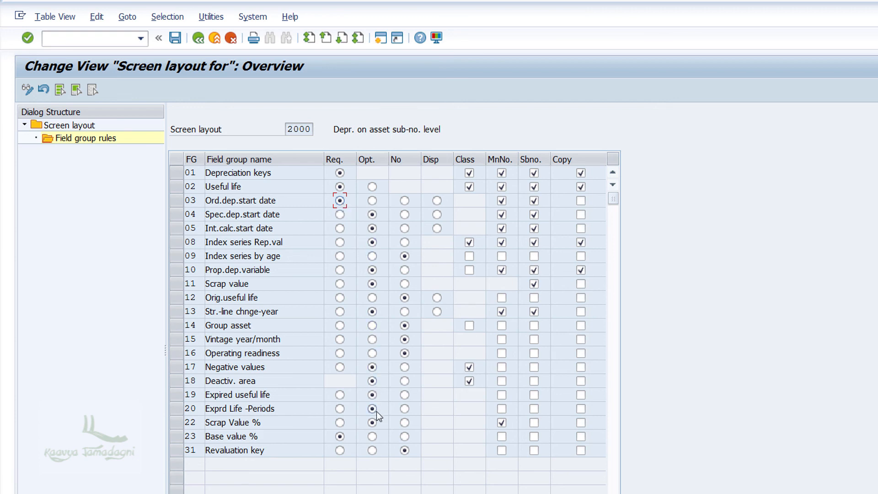
{"action": "left_click", "coordinate": [403, 436]}
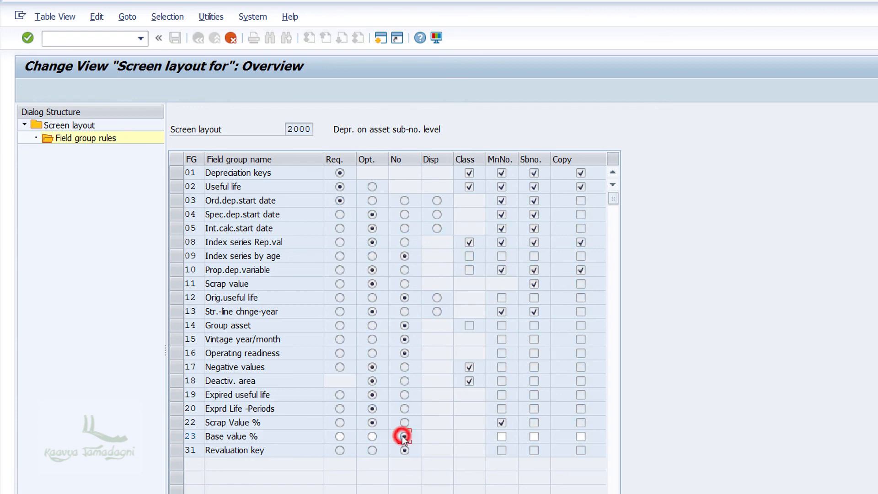
{"action": "left_click", "coordinate": [230, 39]}
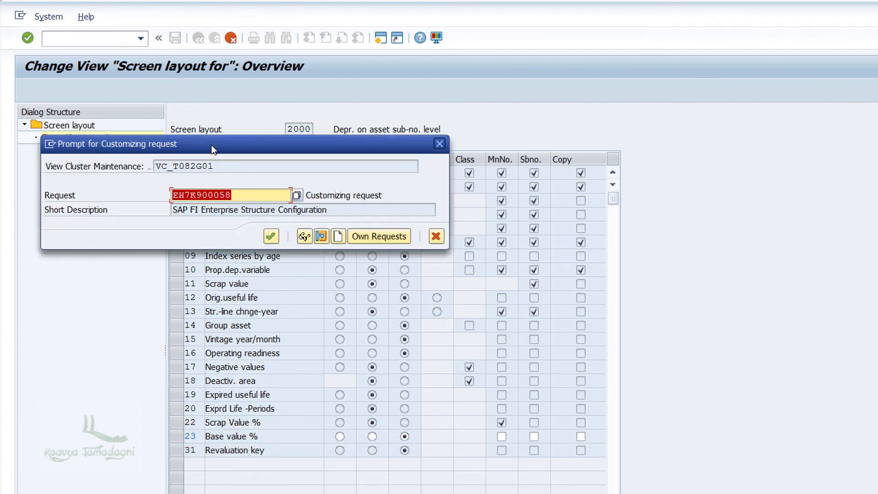
{"action": "left_click", "coordinate": [271, 236]}
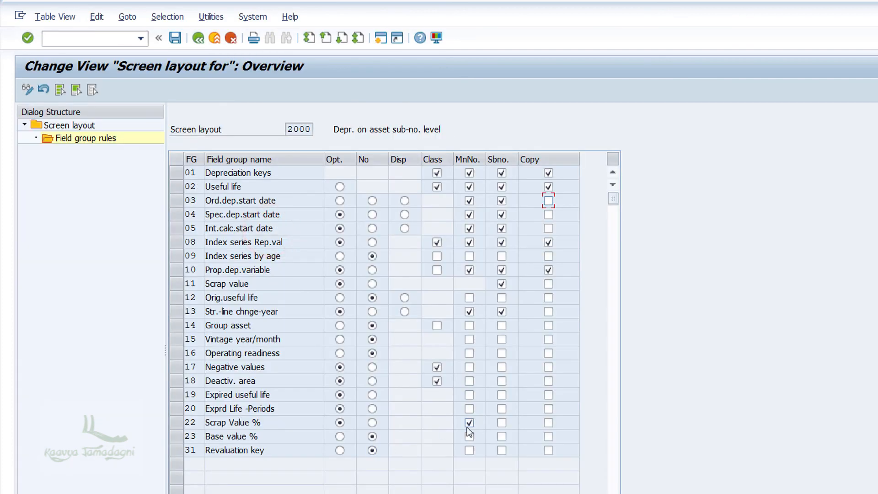